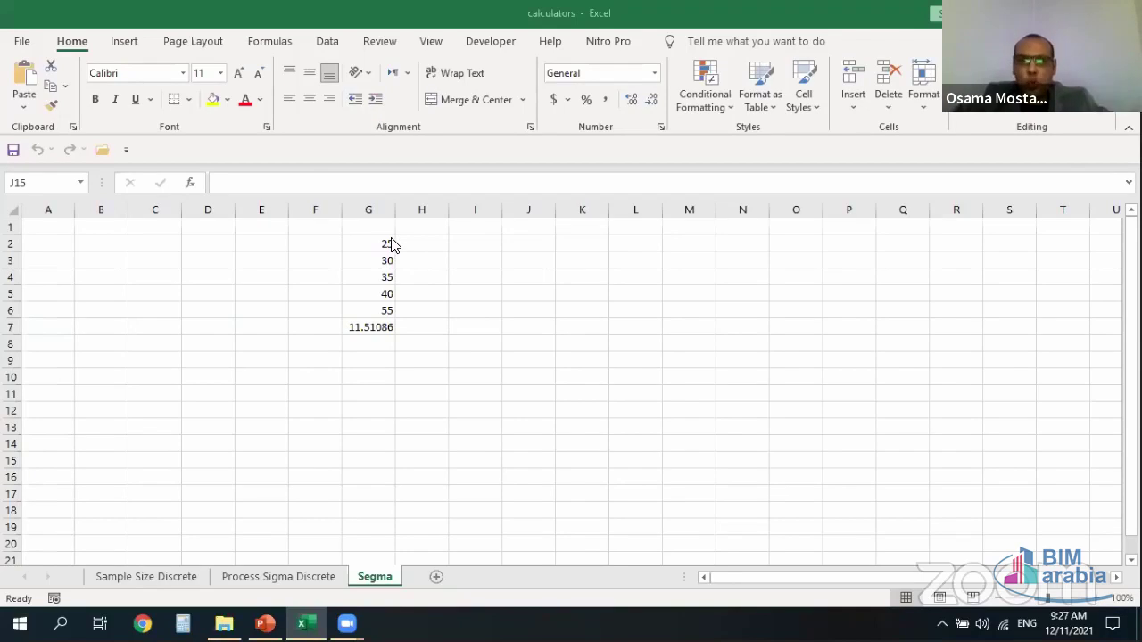
Clear the standard deviation formula from cell G7 on the Segma sheet
click(380, 329)
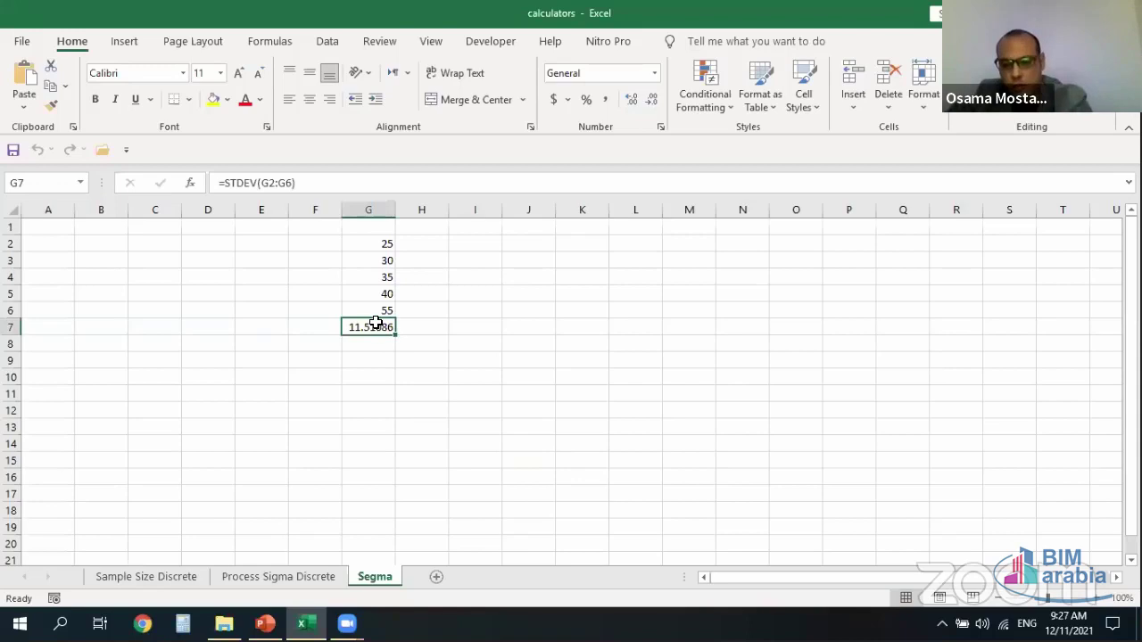
key(BackSpace)
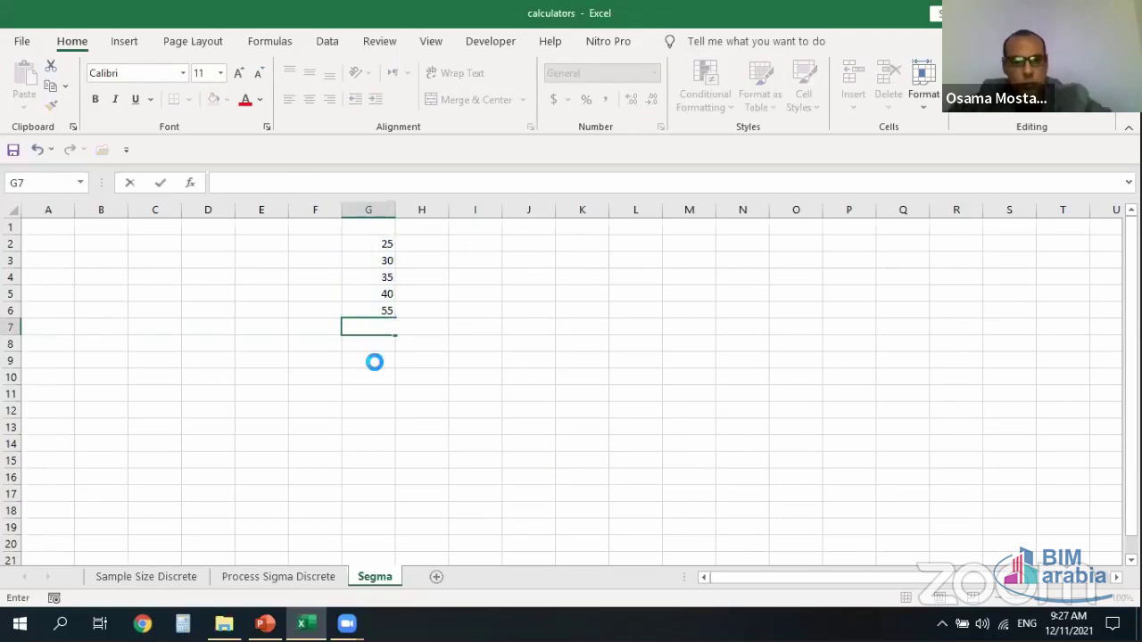
click(376, 361)
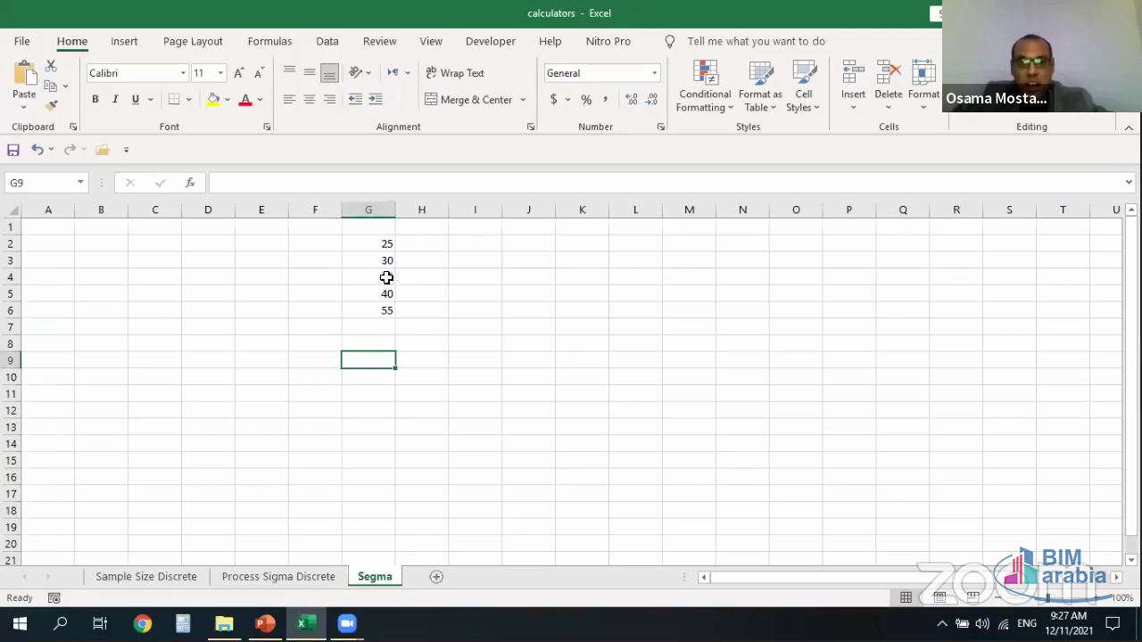
Calculate the standard deviation of the five values in cell G7 with the formula =STDEV(G2:G6)
click(351, 329)
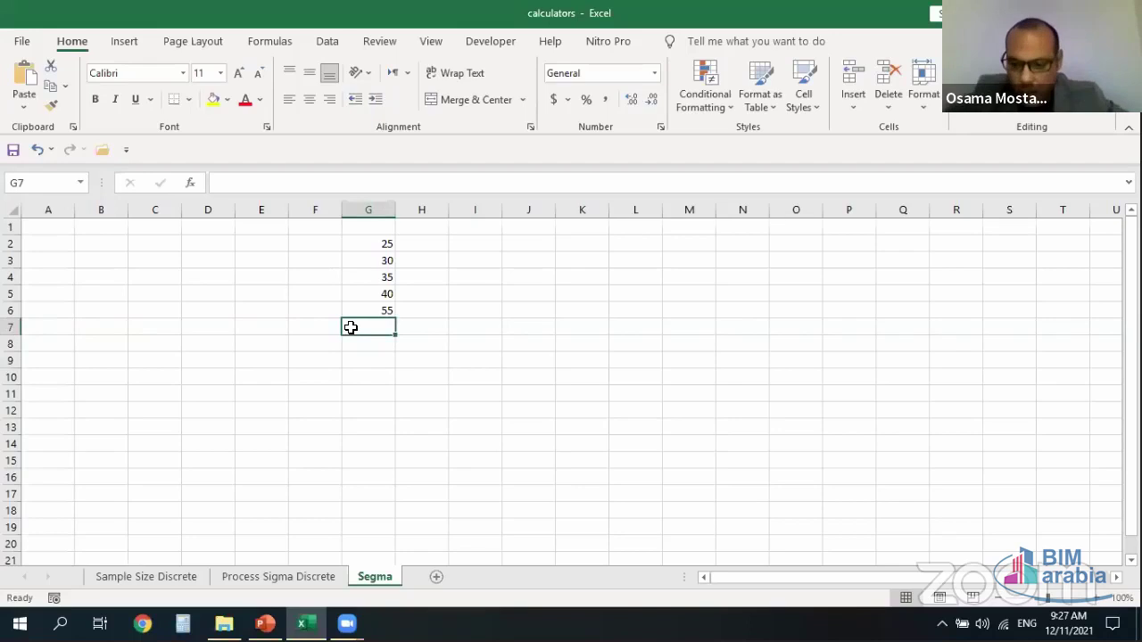
text(=)
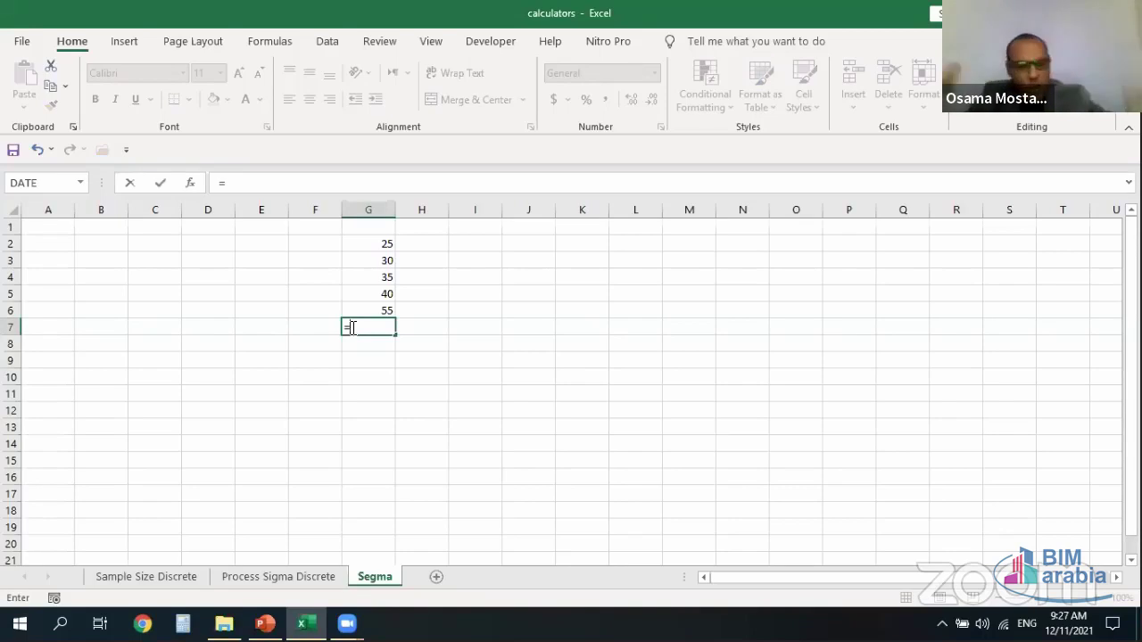
text(t)
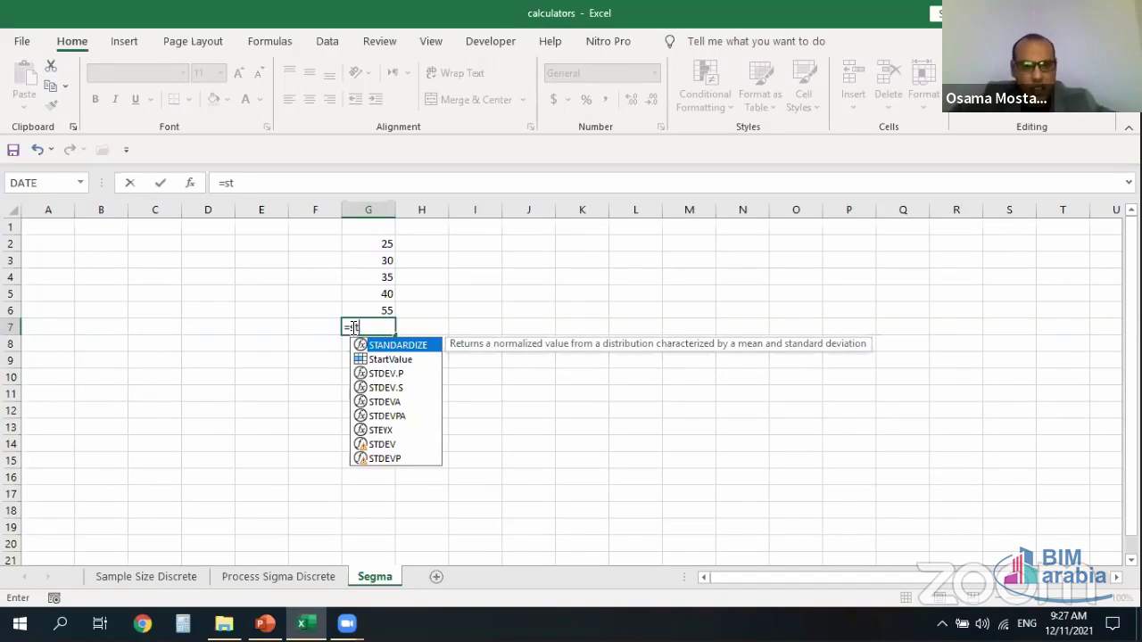
click(382, 445)
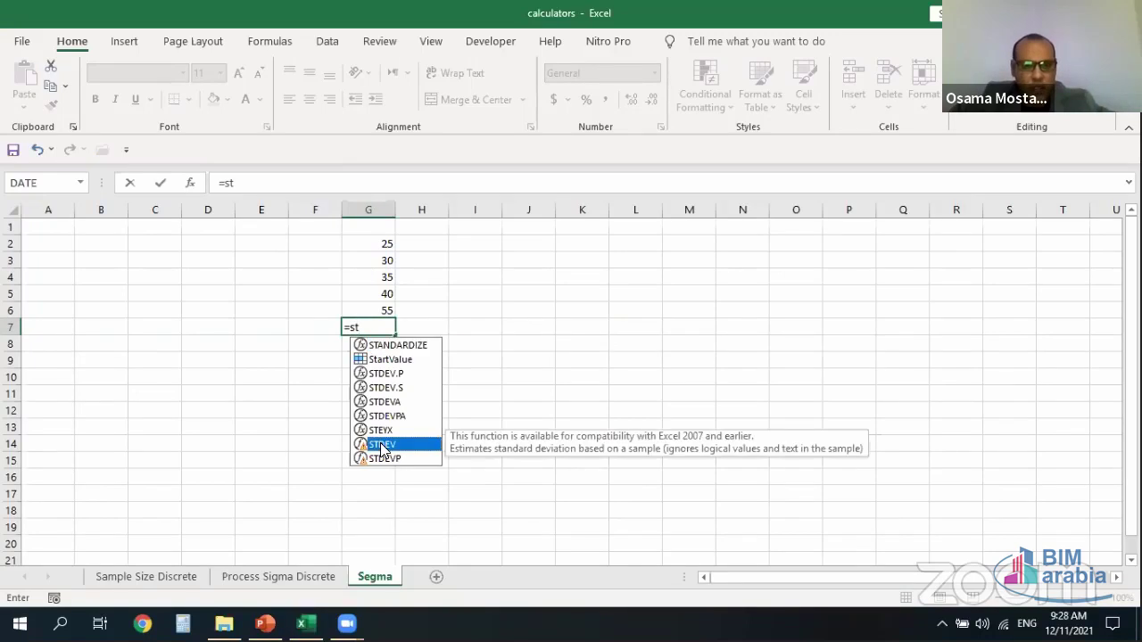
double_click(380, 443)
click(380, 443)
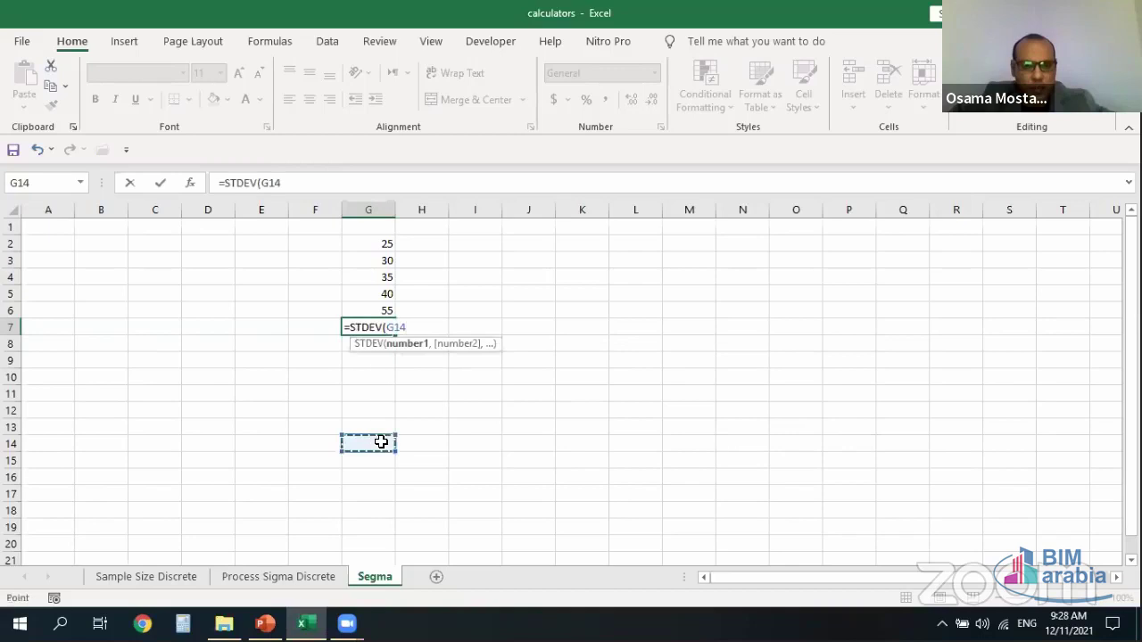
click(389, 247)
drag(388, 247, 390, 304)
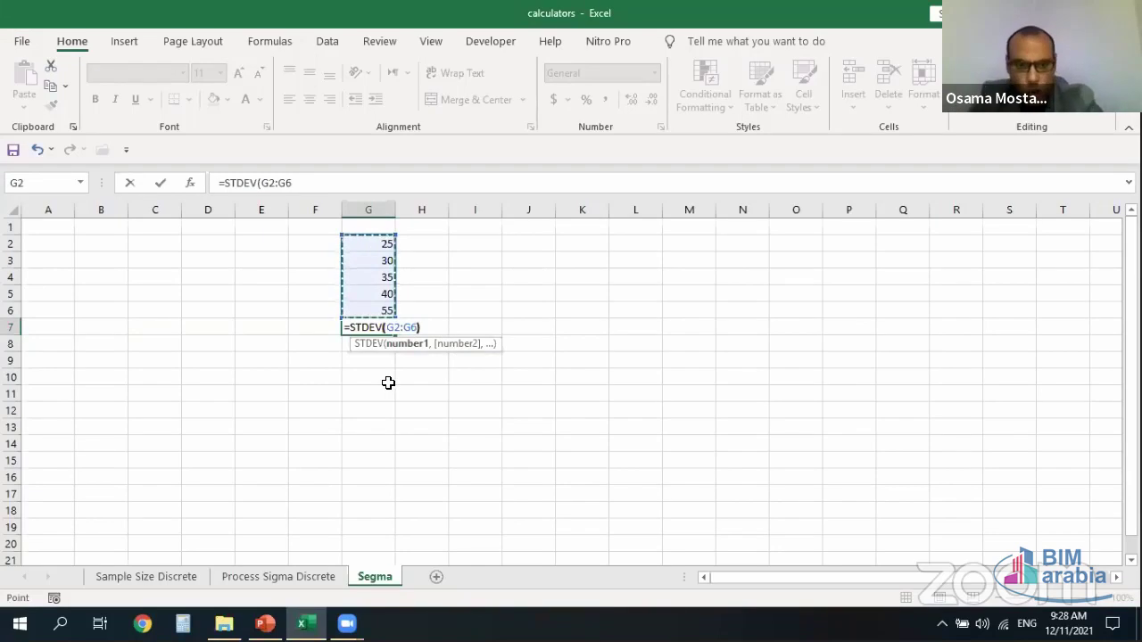
text())
key(Return)
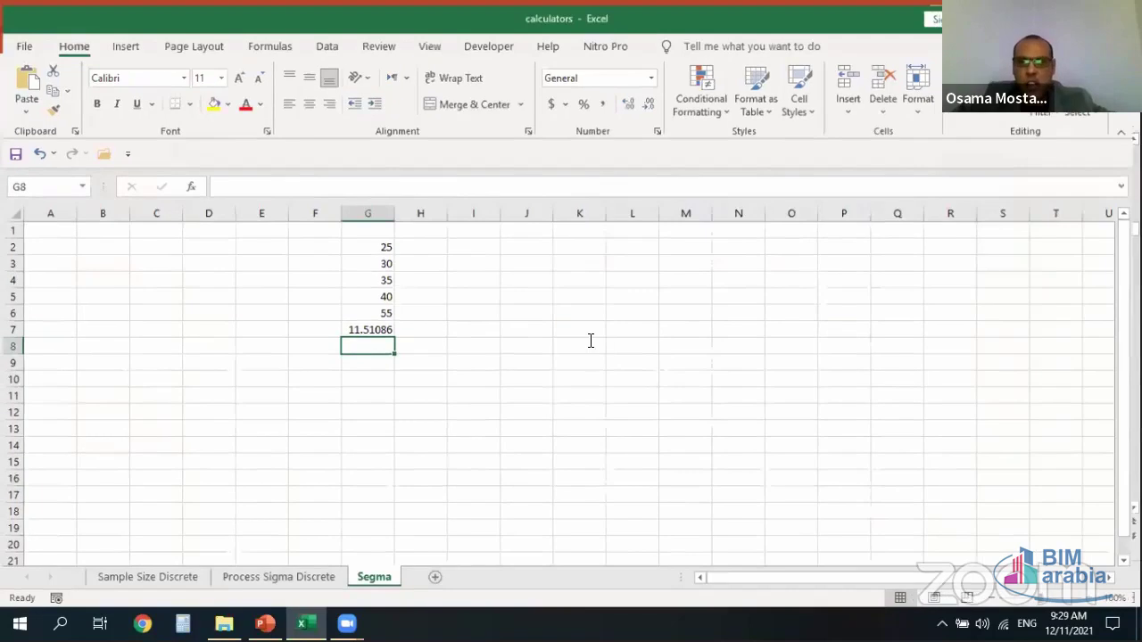
Switch to the Six Sigma presentation in PowerPoint and review the worked standard deviation example on slide 21
key(alt+Tab)
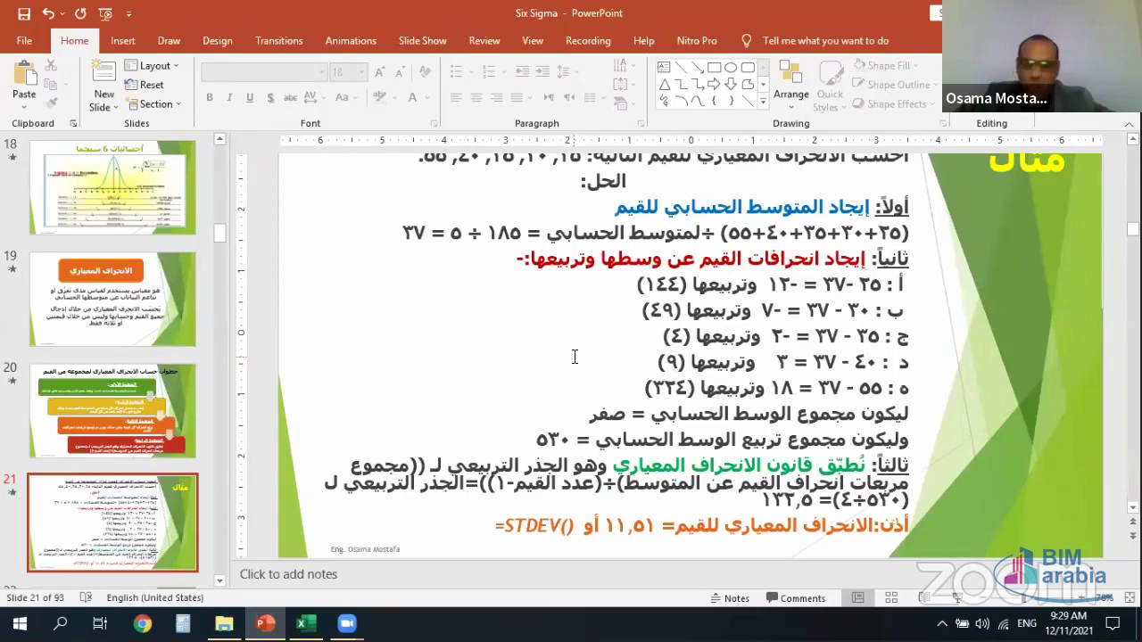
scroll(586, 360, up, 1)
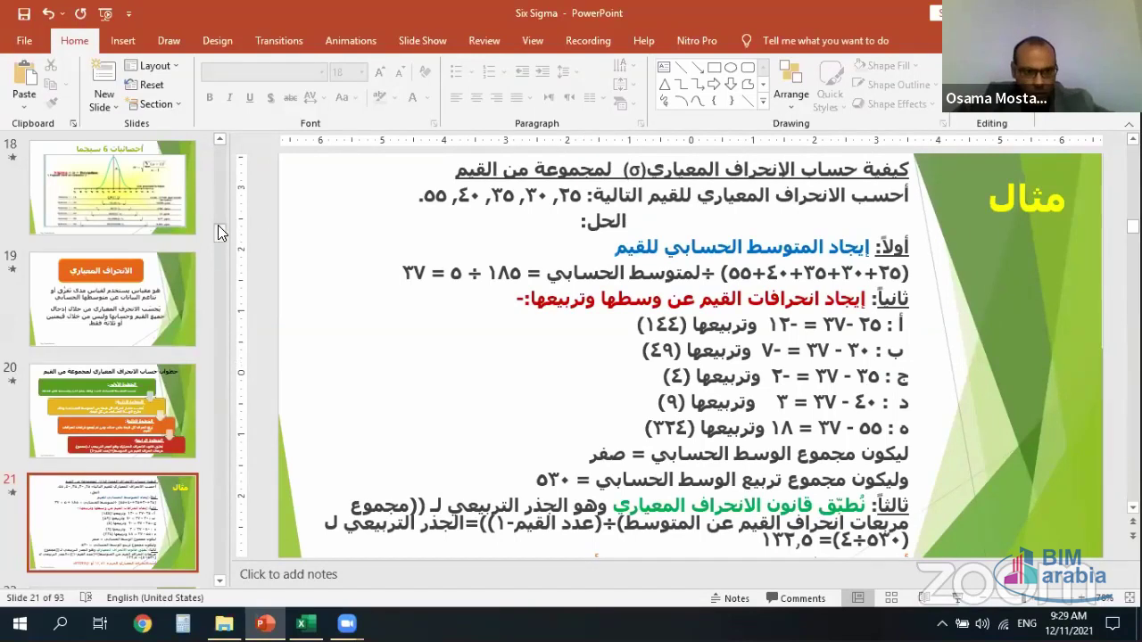
scroll(221, 232, down, 3)
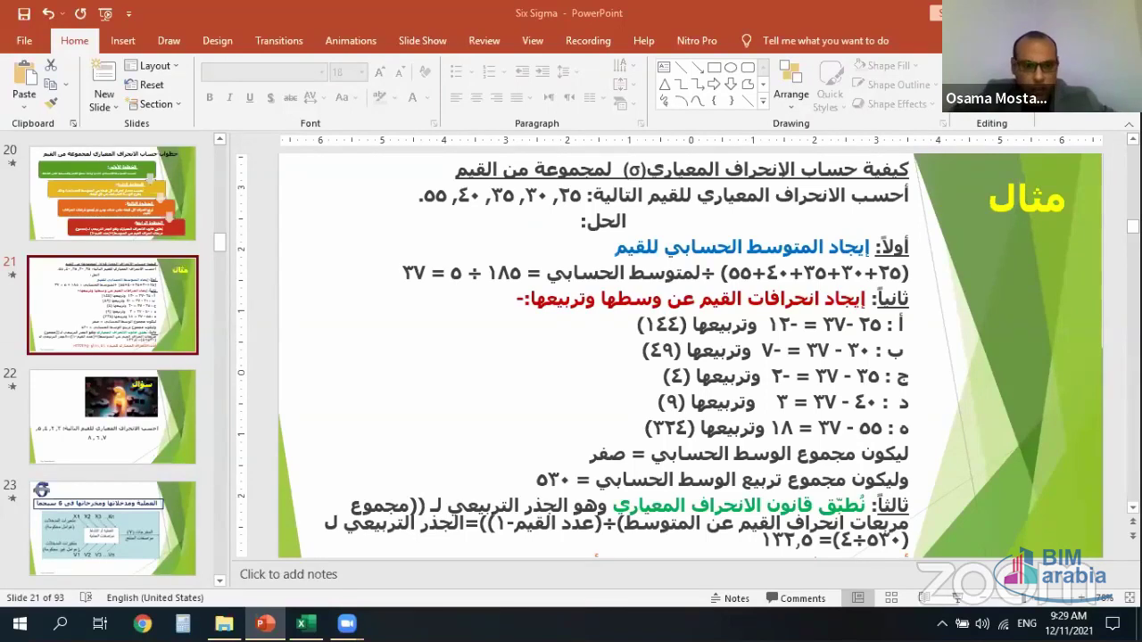
Switch back to the calculators workbook in Excel and clear the result in cell G7
click(308, 622)
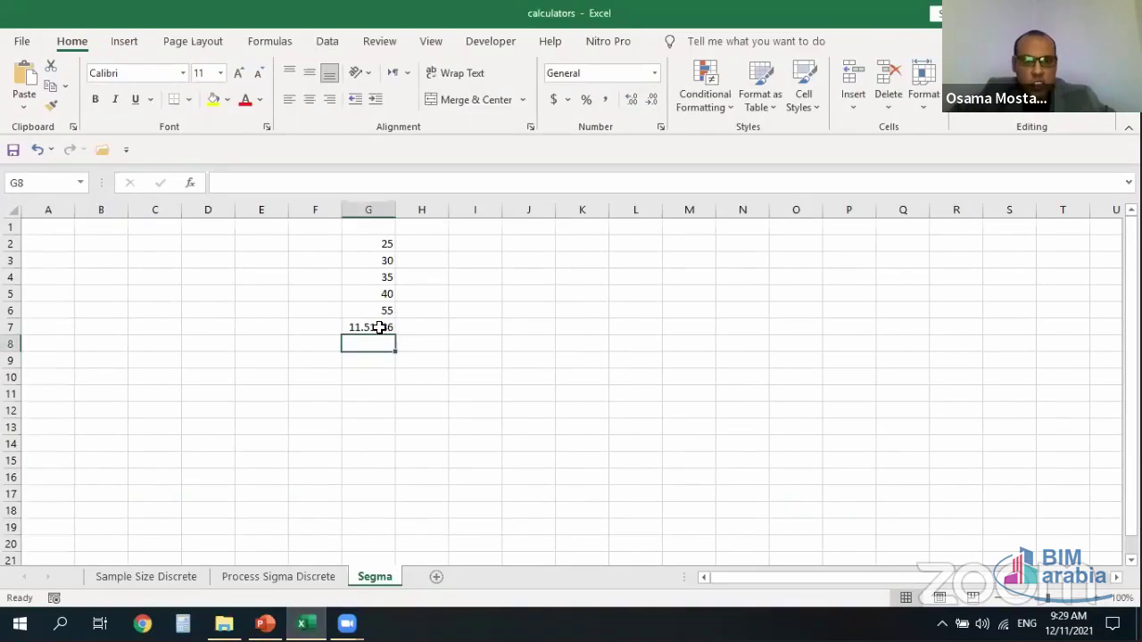
click(380, 327)
key(BackSpace)
click(373, 389)
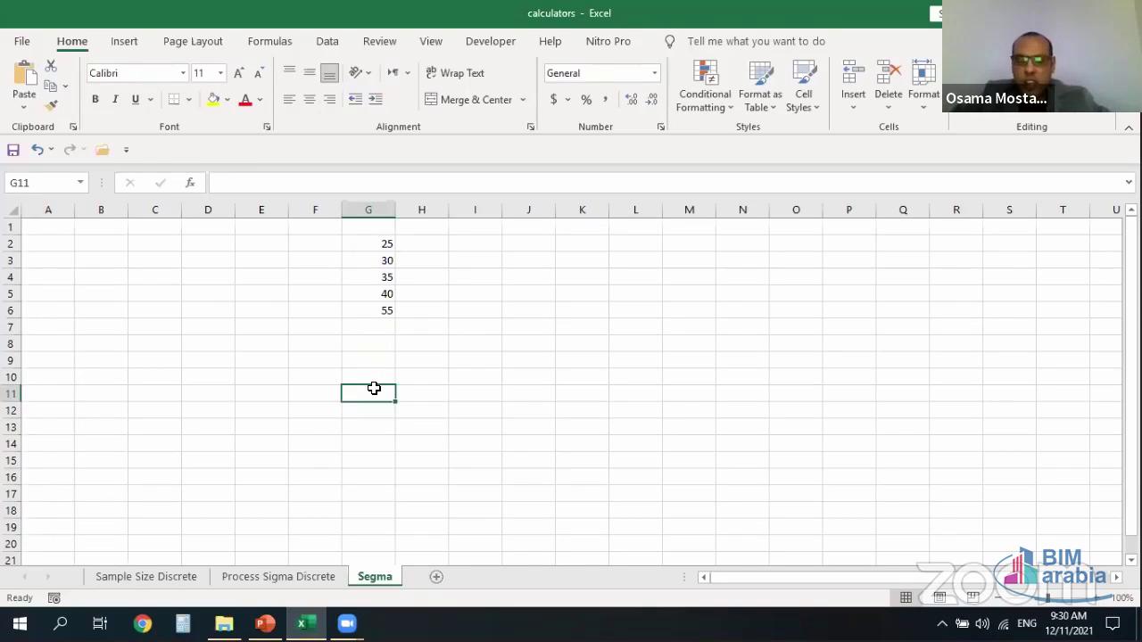
click(386, 241)
click(385, 258)
click(386, 272)
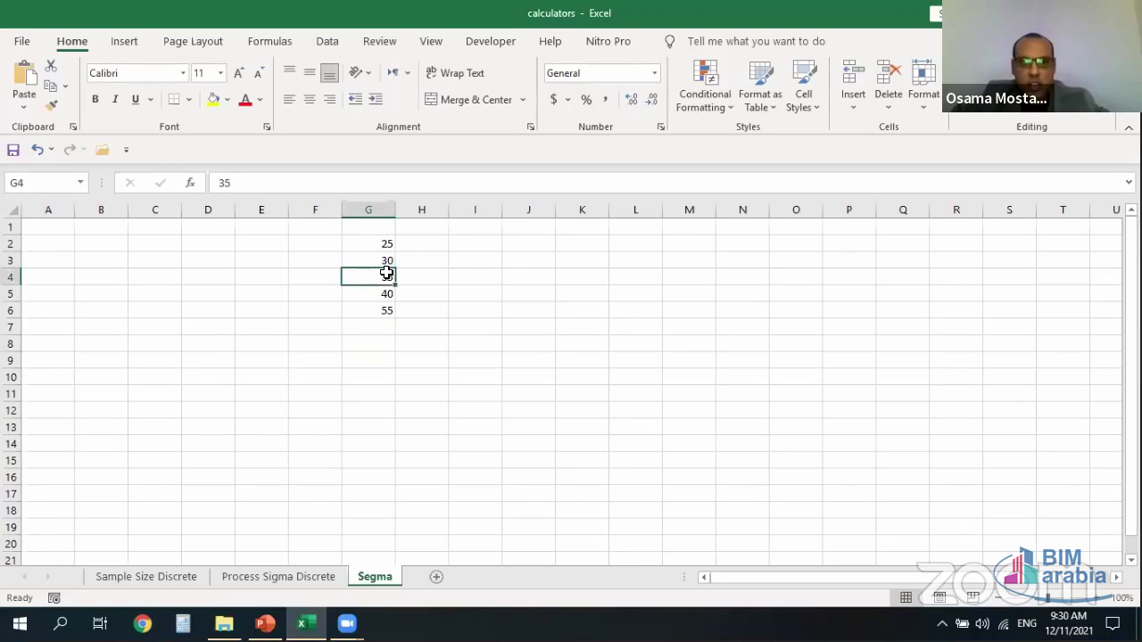
click(388, 295)
click(386, 310)
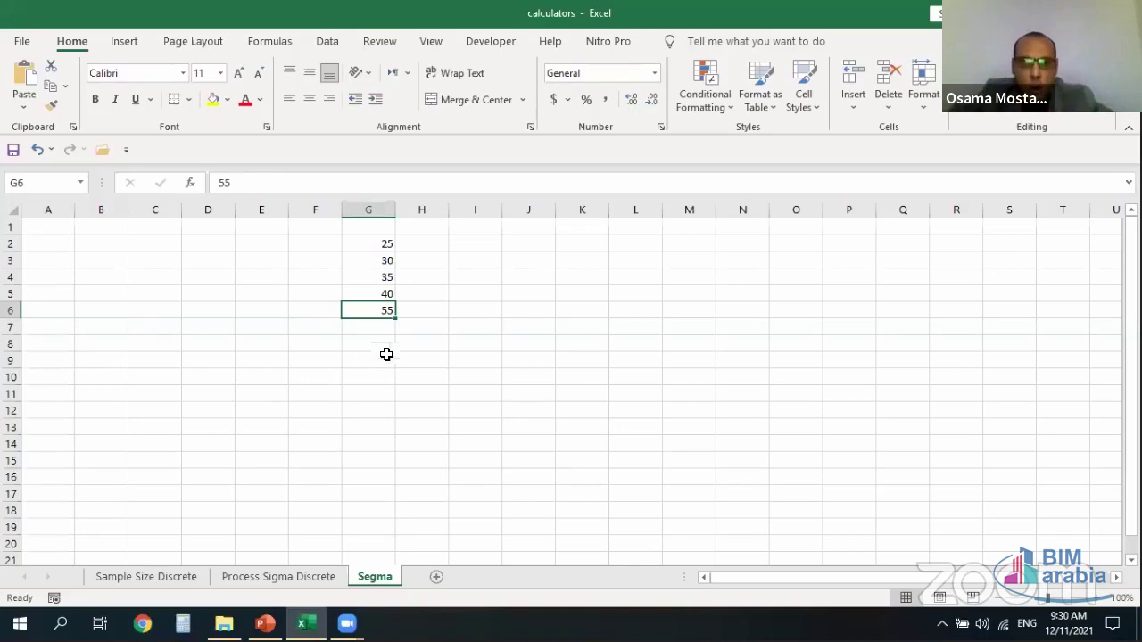
Enter =STDEV(G2:G6) in cell G7, picking the STDEV function from the suggestions and the sample values as its range
click(374, 332)
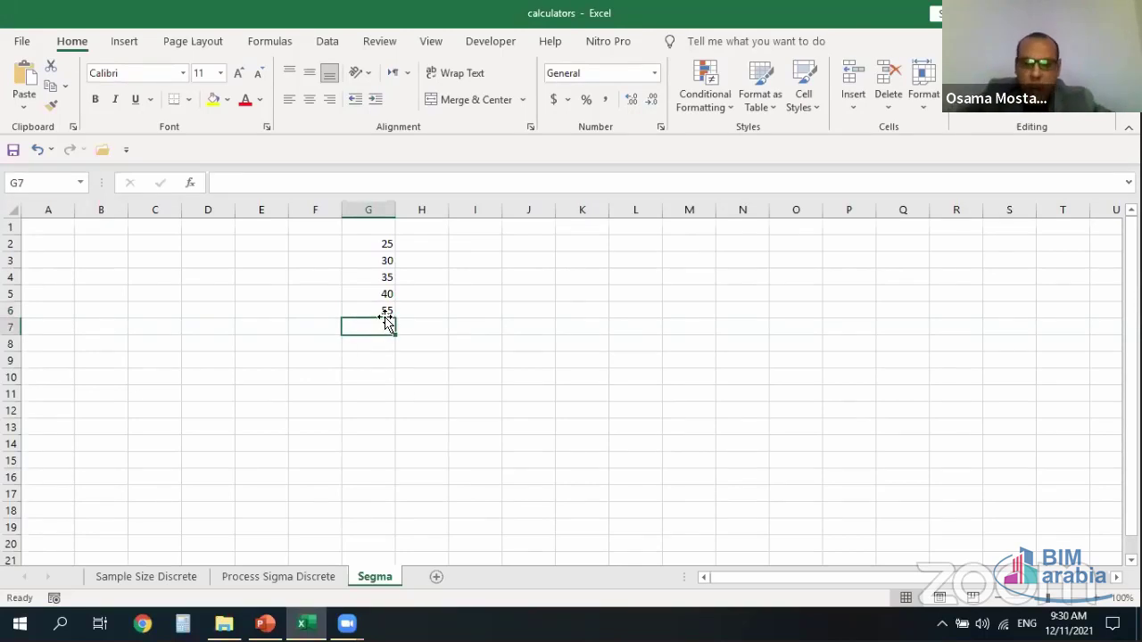
text(=)
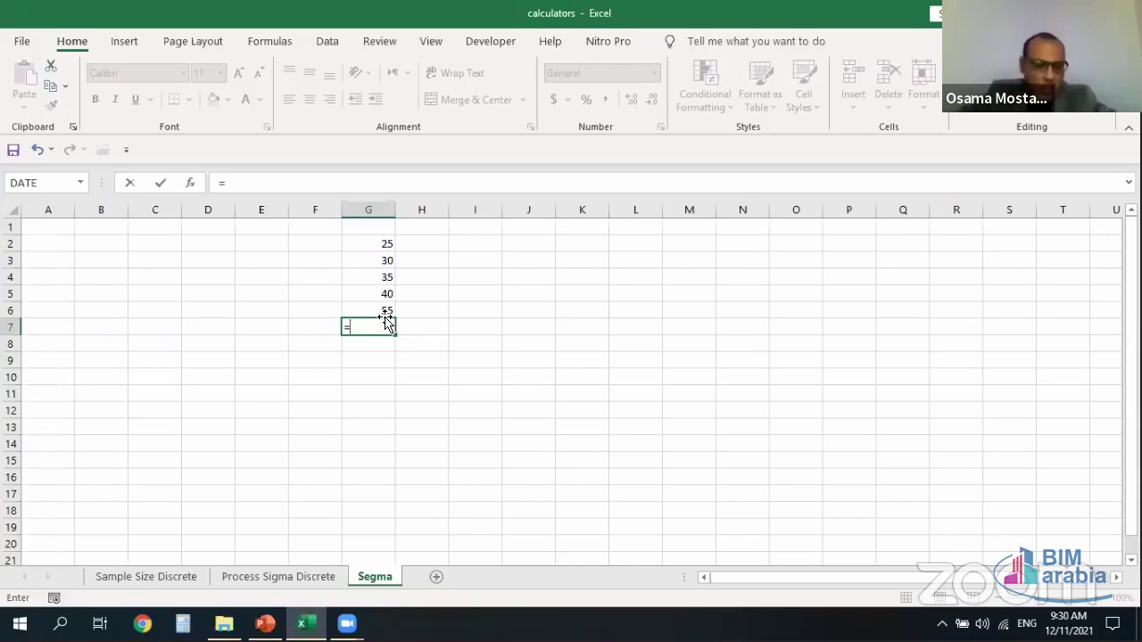
text(std)
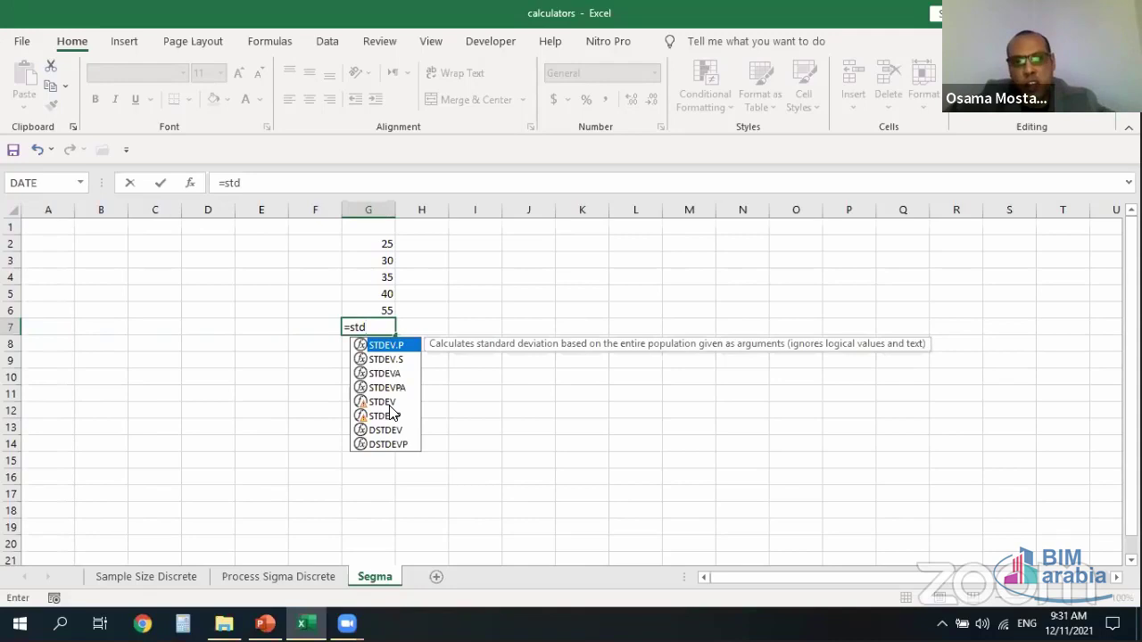
click(394, 404)
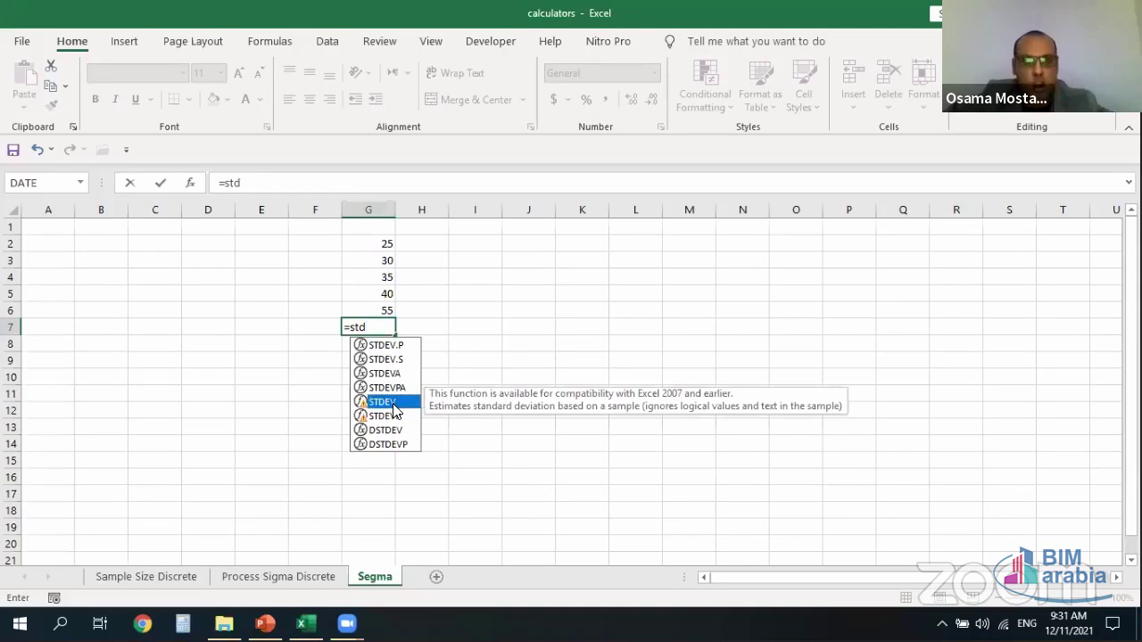
double_click(393, 403)
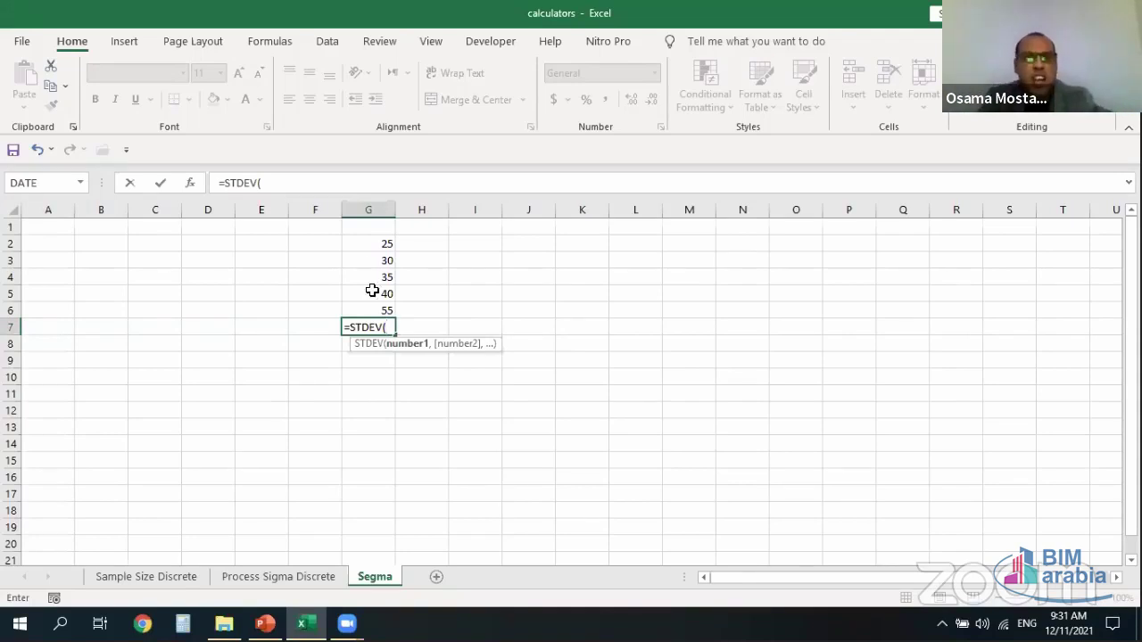
drag(383, 242, 375, 309)
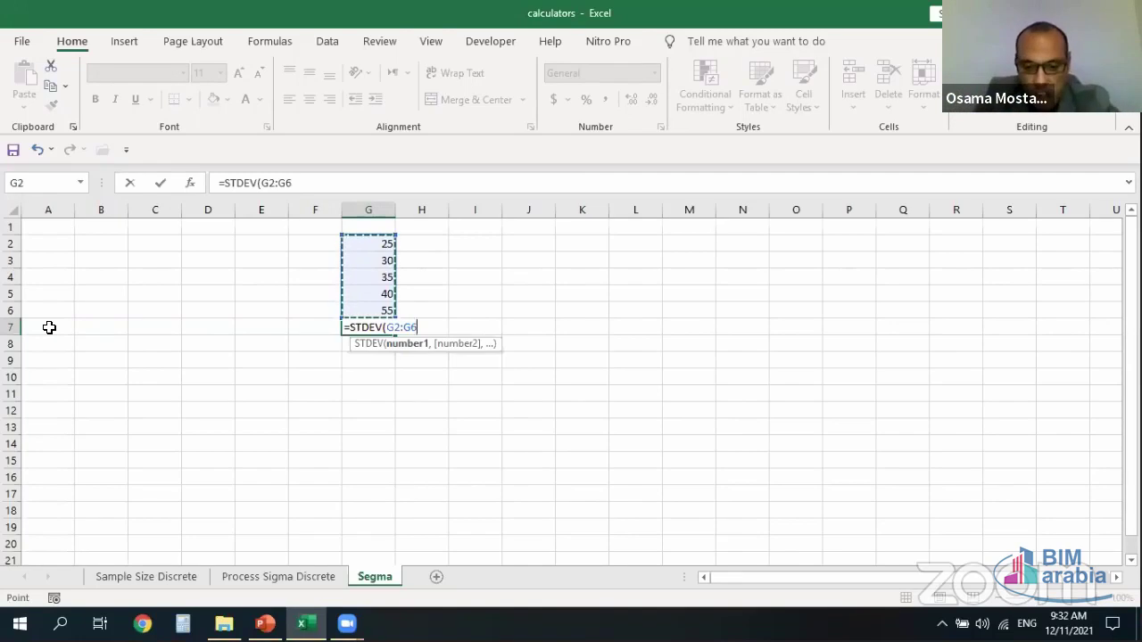
text())
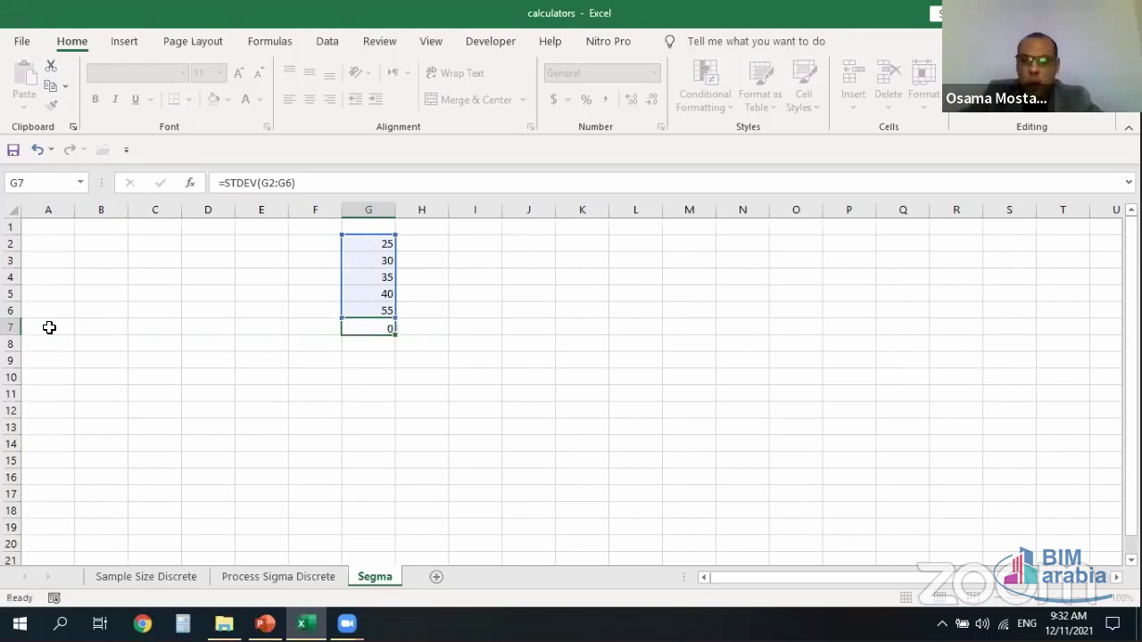
key(Return)
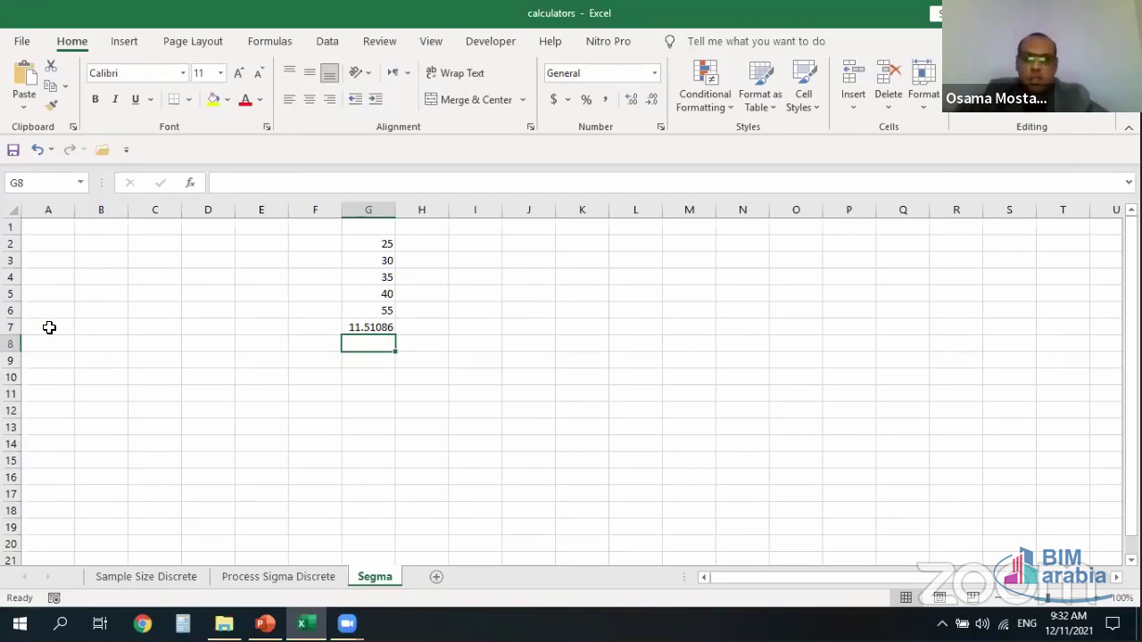
Switch to the Six Sigma presentation in PowerPoint and start the slide show from the question slide, slide 22
click(347, 624)
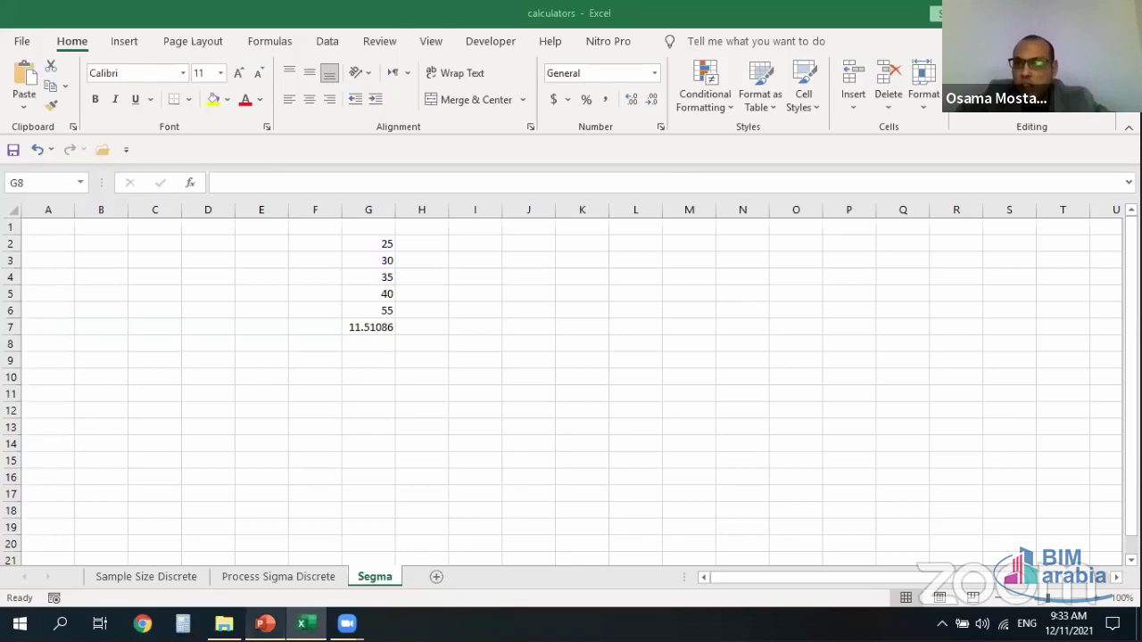
click(265, 623)
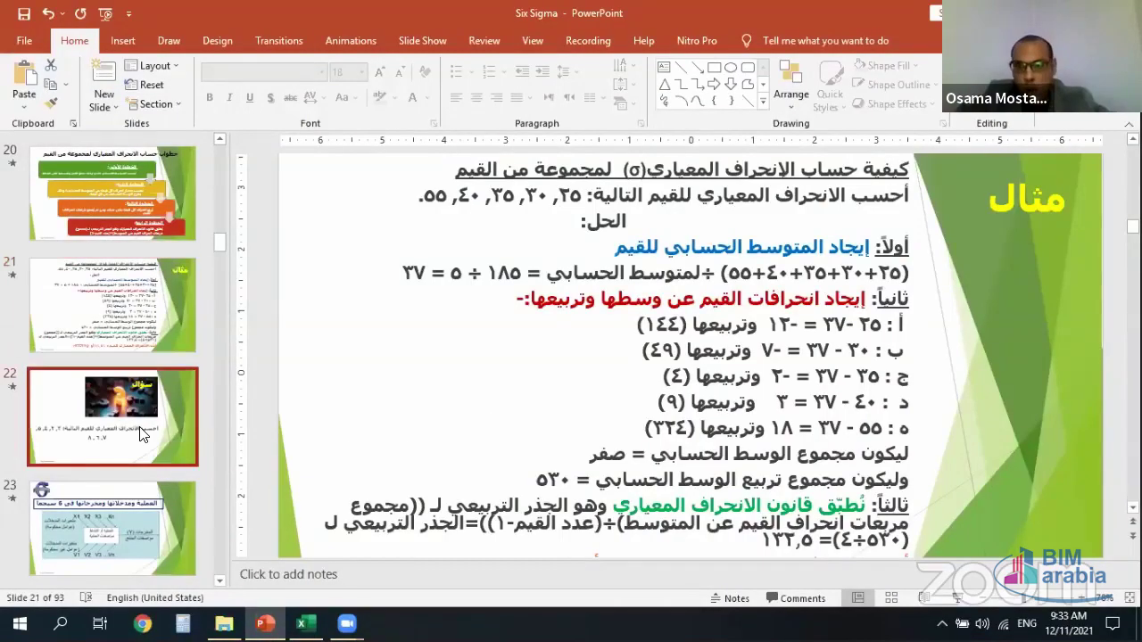
click(141, 435)
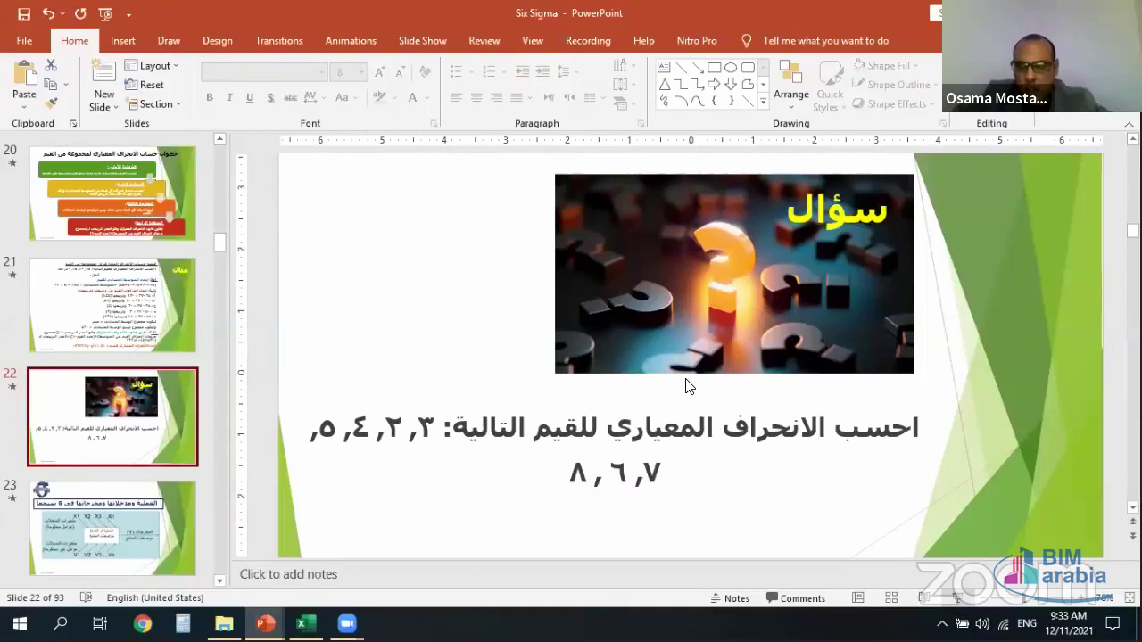
key(shift+F5)
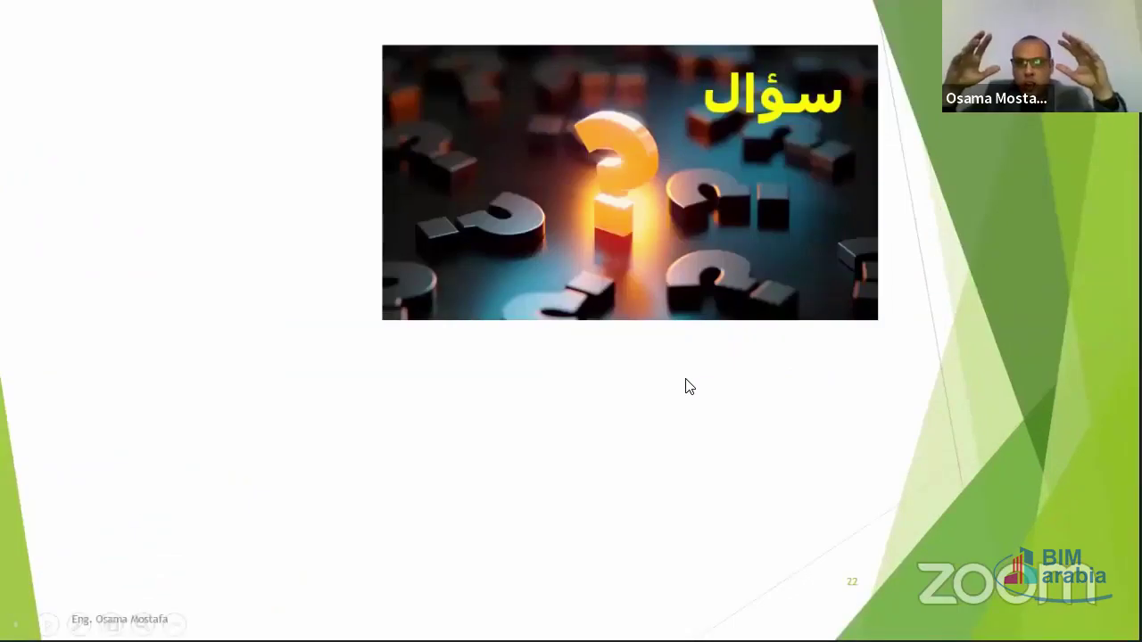